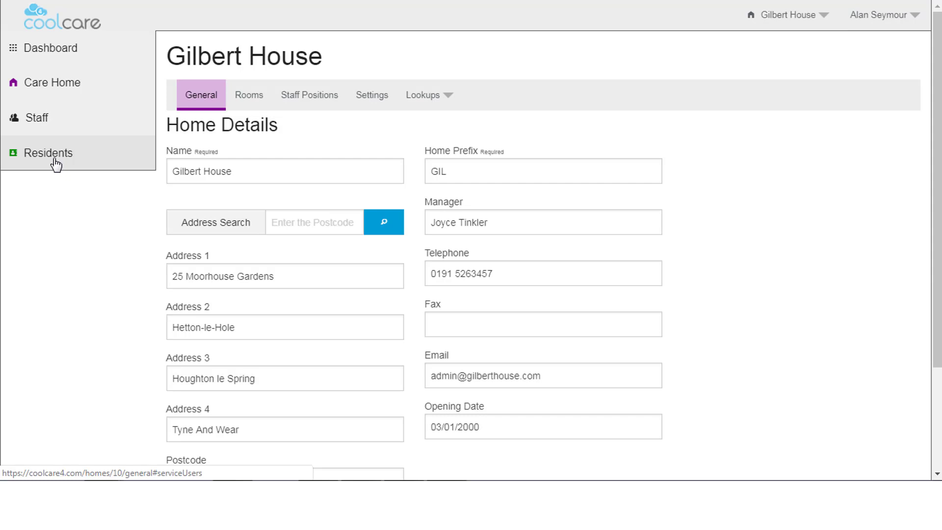
# Step: Open the residents' Invoicing page for Gilbert House and generate the pre-process report to review it
pyautogui.click(54, 160)
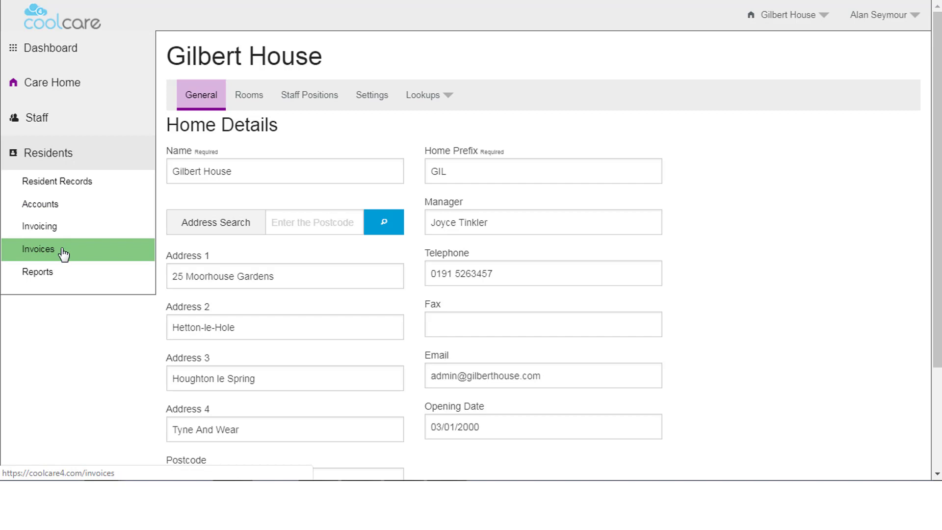
pyautogui.click(65, 229)
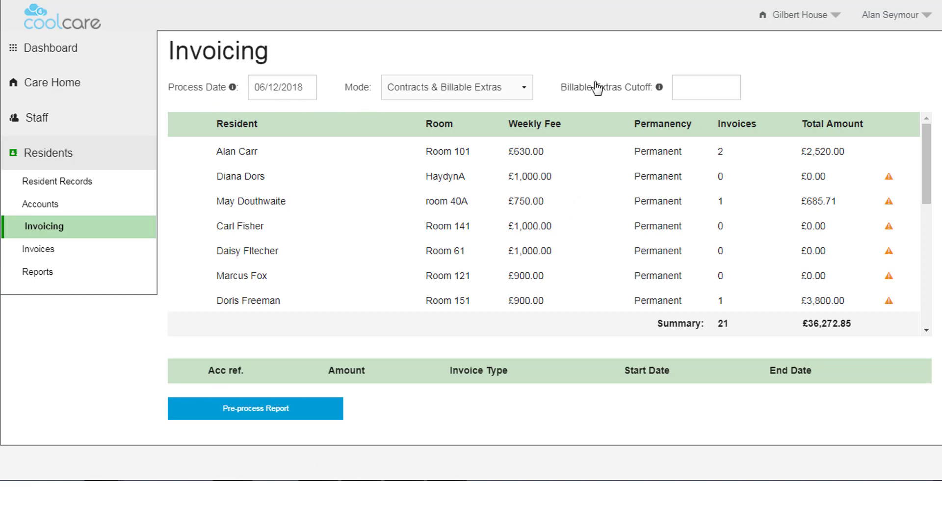
pyautogui.moveTo(648, 90)
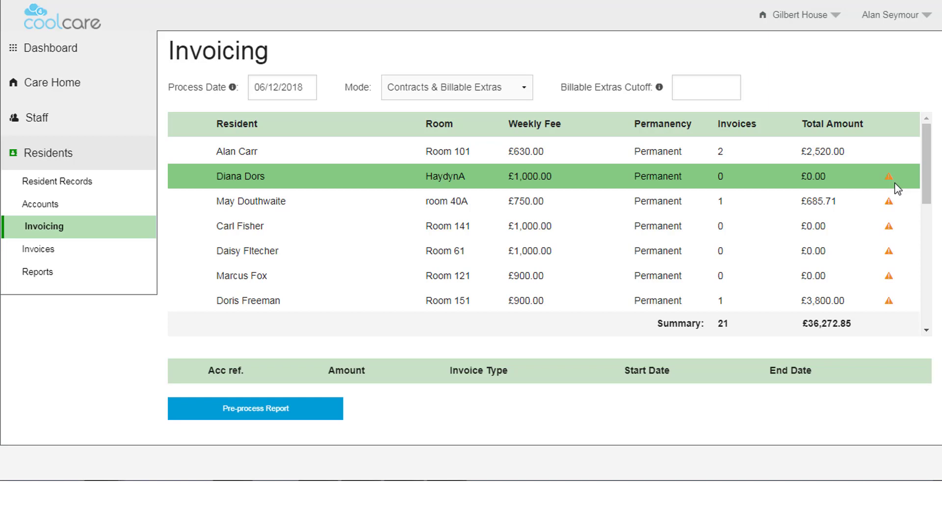
pyautogui.click(320, 411)
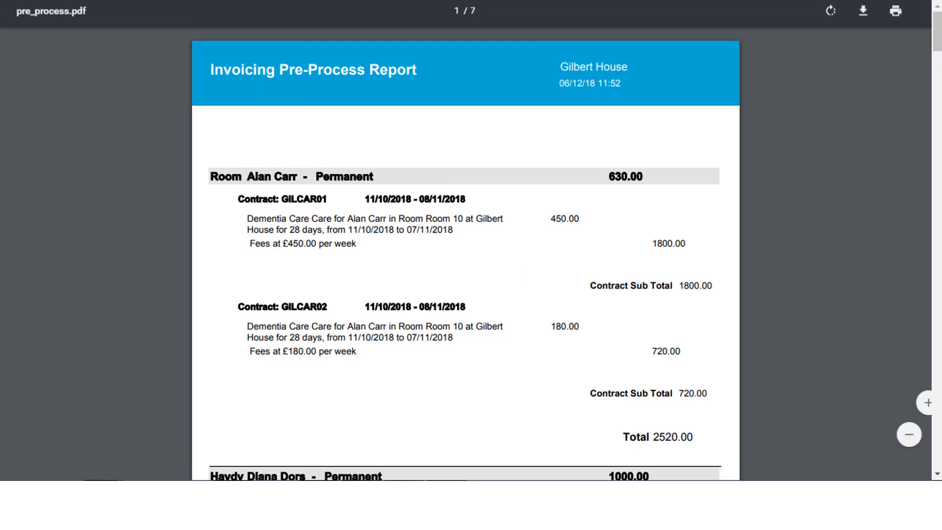
pyautogui.hotkey('ctrl', 'w')
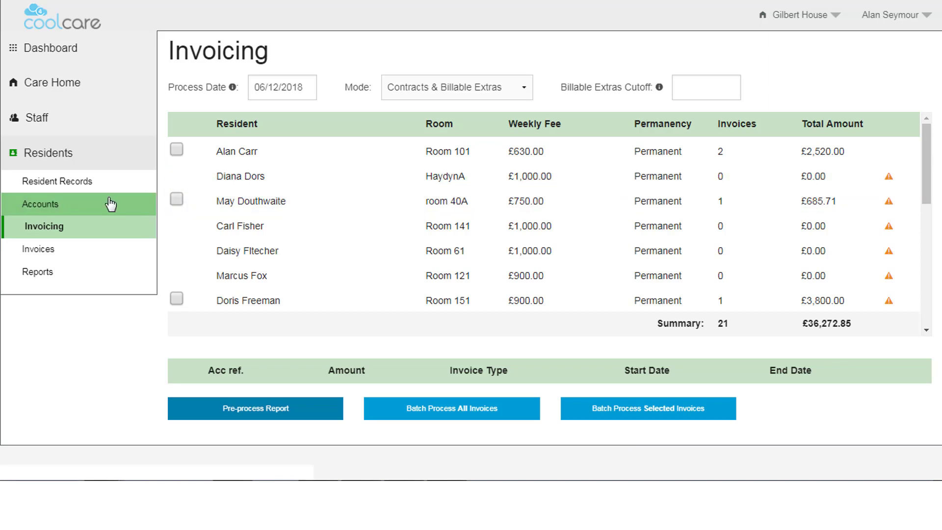
# Step: Open the Gilbert House invoices list and examine its filter options and available bulk actions
pyautogui.click(73, 251)
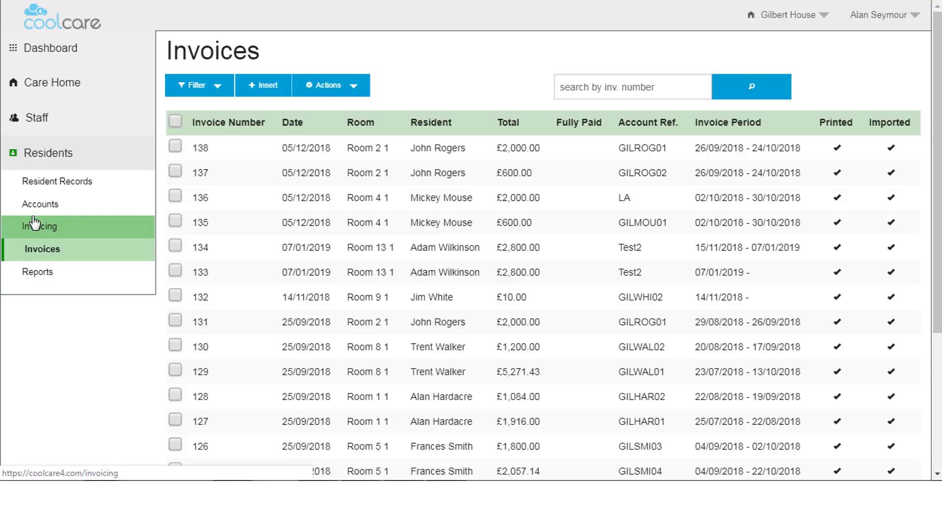
pyautogui.click(216, 91)
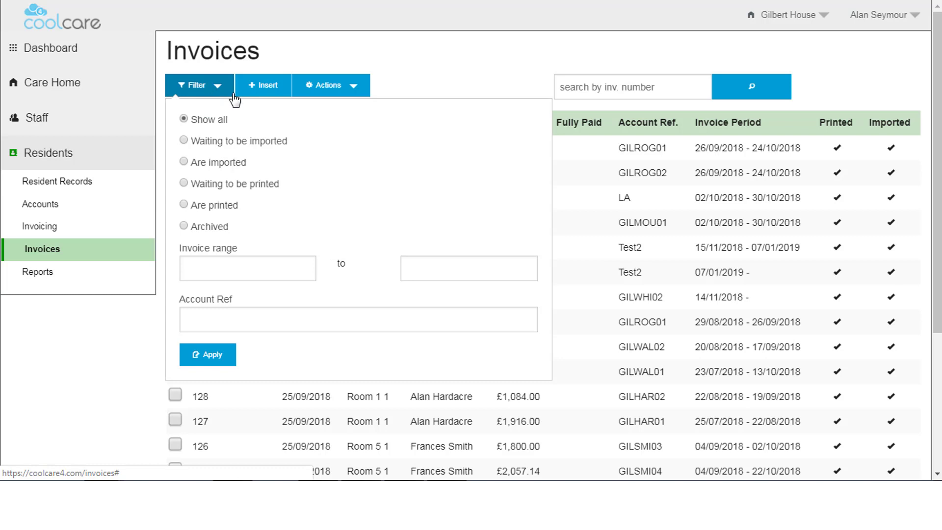
pyautogui.click(364, 88)
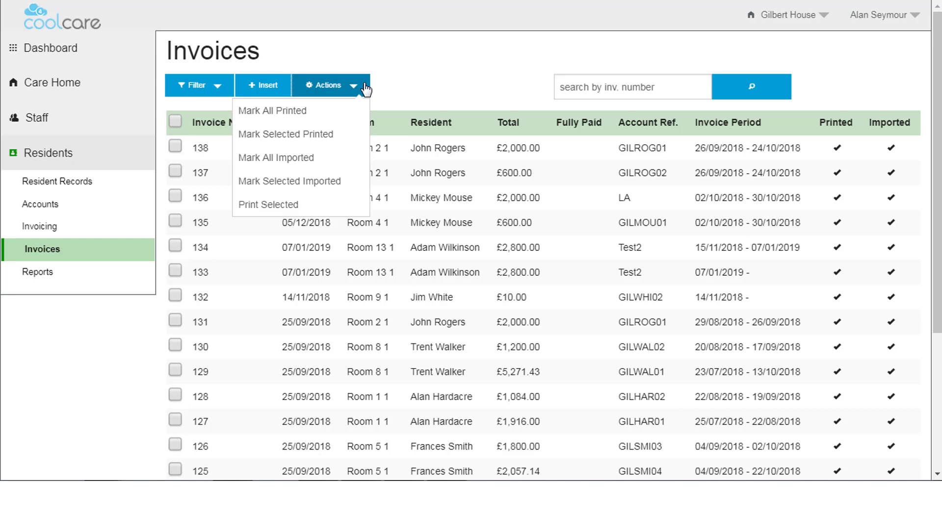
pyautogui.click(394, 62)
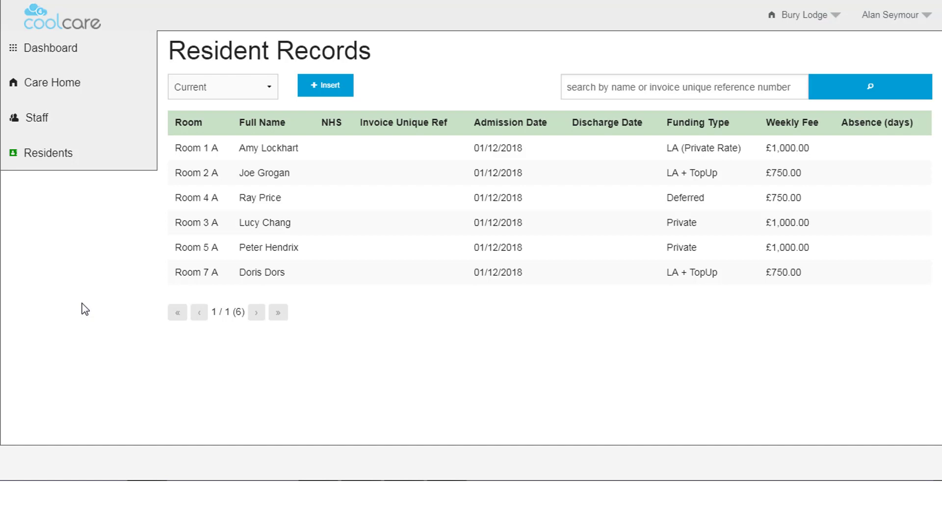
# Step: On Bury Lodge's Invoicing page, set the process date to 05/12/2018 and the billable extras cutoff to 06/12/2018
pyautogui.moveTo(66, 160)
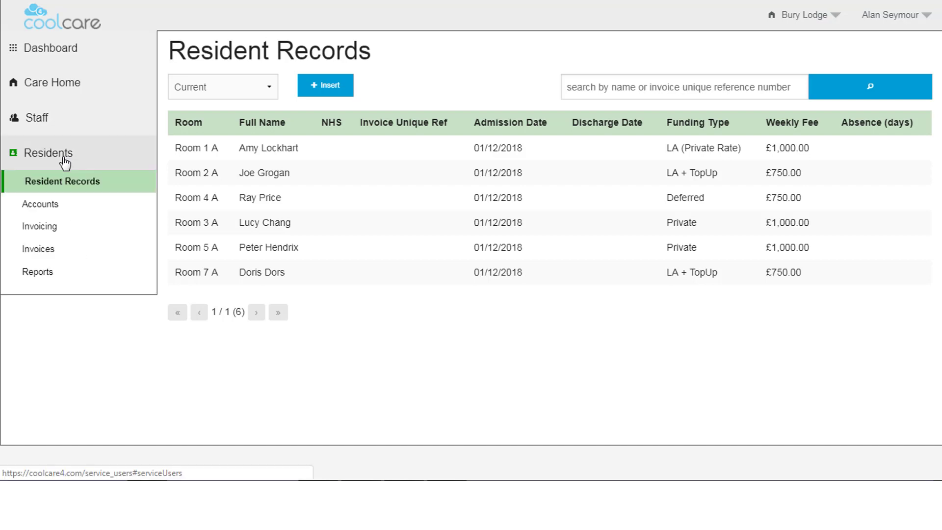
pyautogui.click(54, 235)
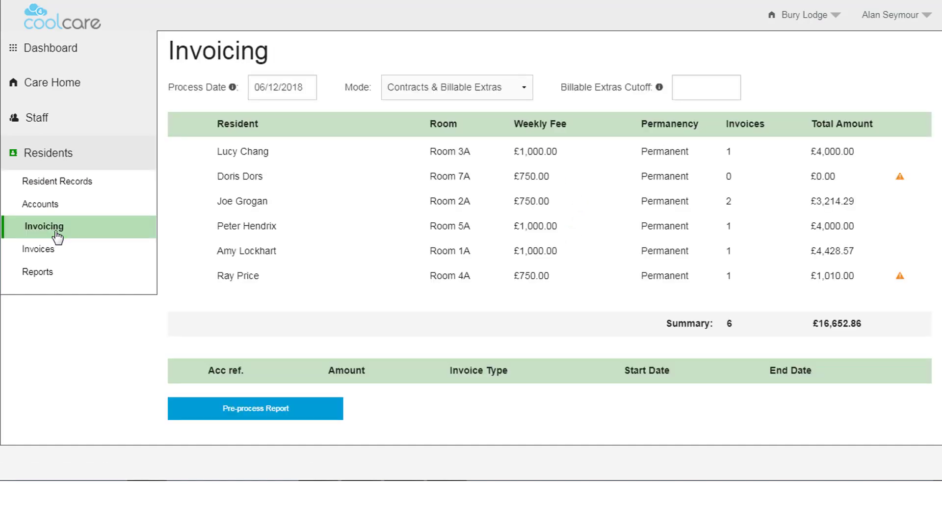
pyautogui.click(265, 92)
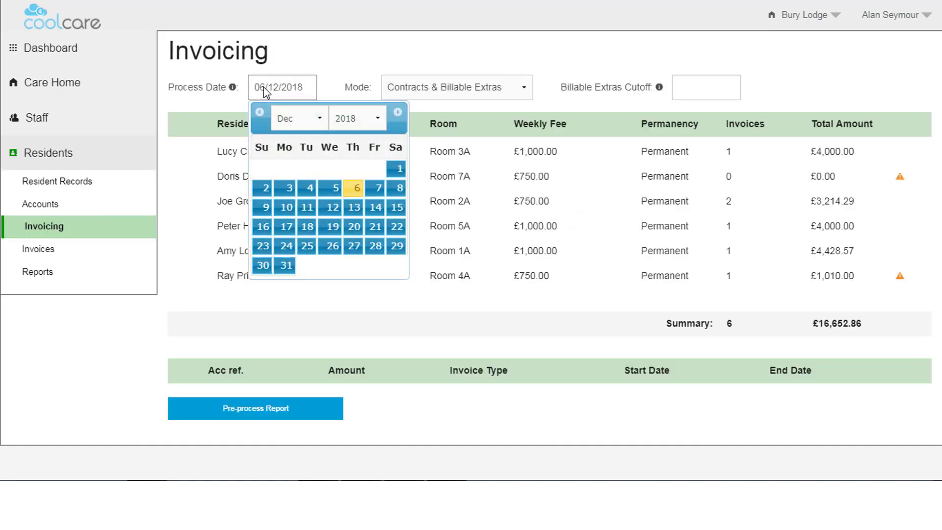
pyautogui.click(332, 188)
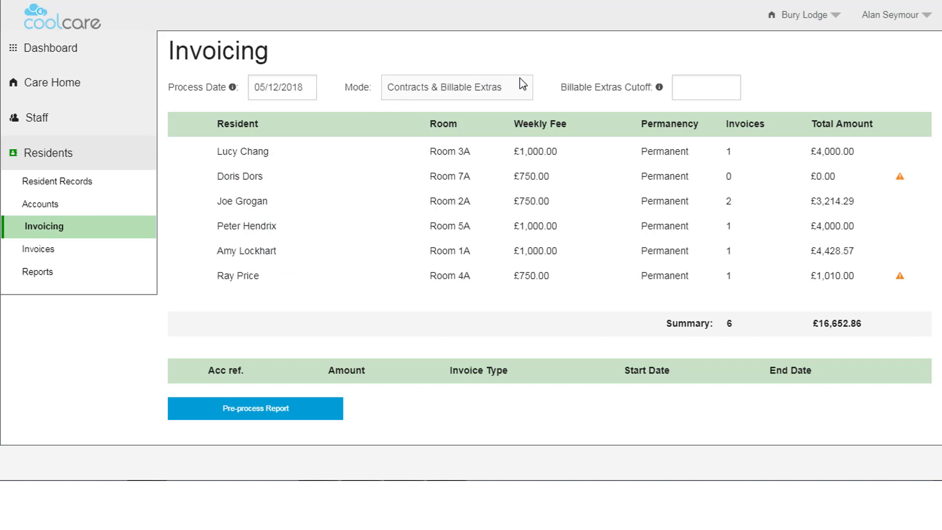
pyautogui.click(526, 93)
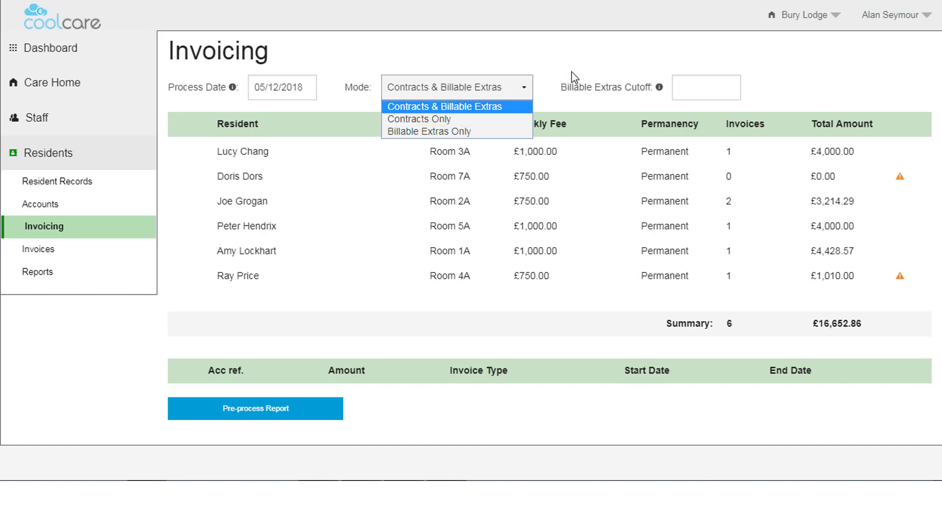
pyautogui.click(701, 84)
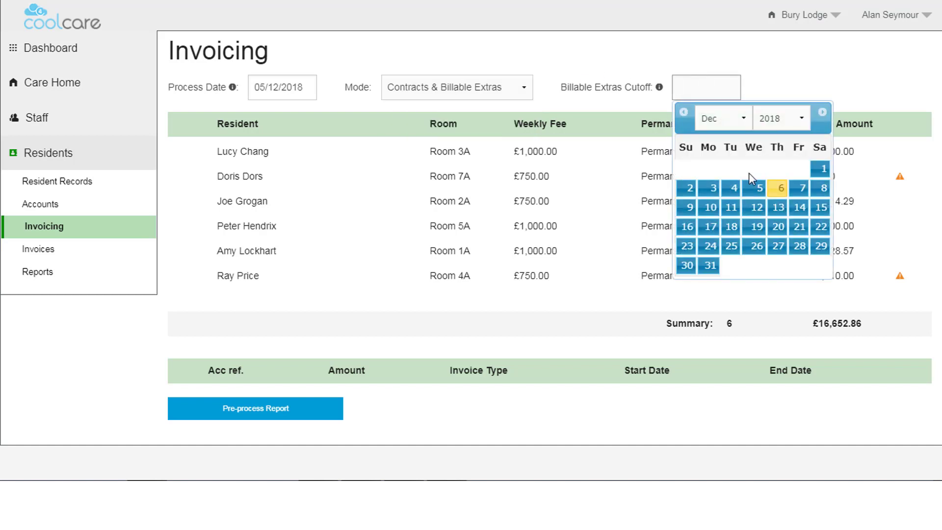
pyautogui.click(782, 189)
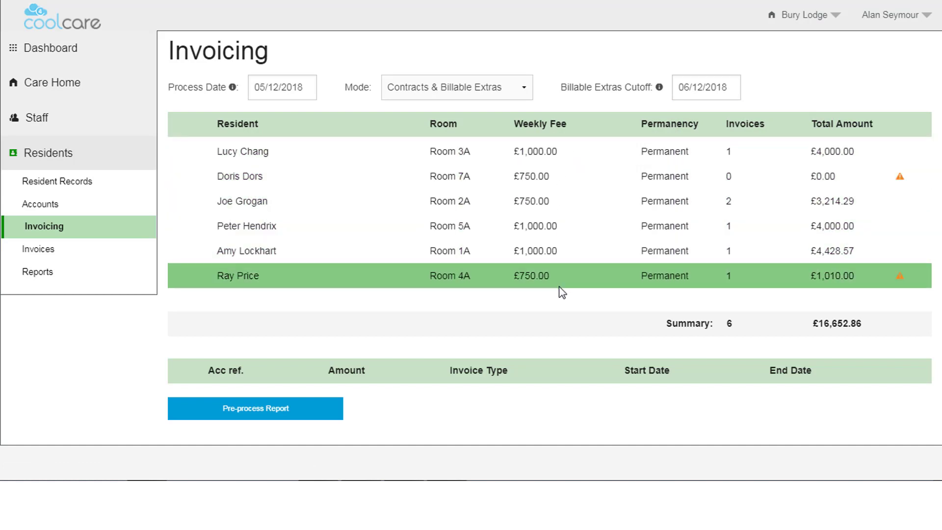
# Step: Inspect the invoicing warnings for the residents in Room 7A and Room 4A
pyautogui.click(900, 179)
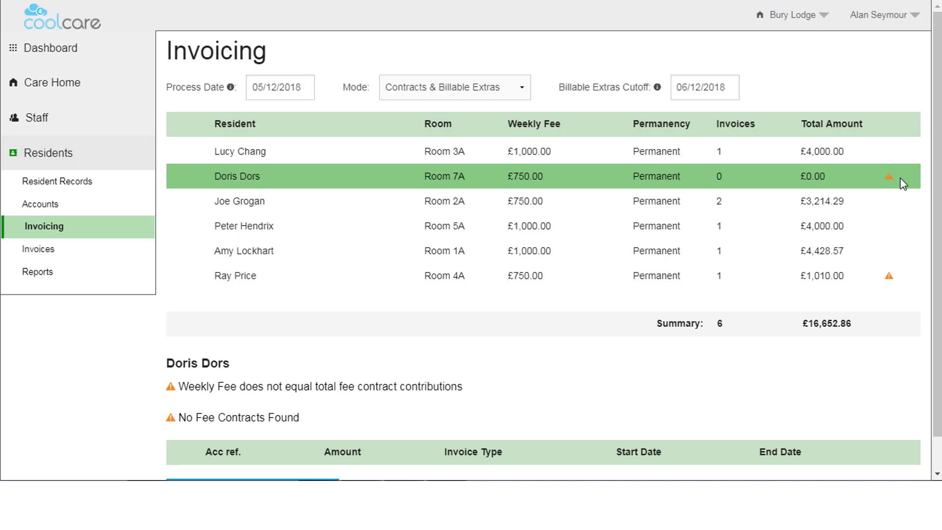
pyautogui.click(891, 277)
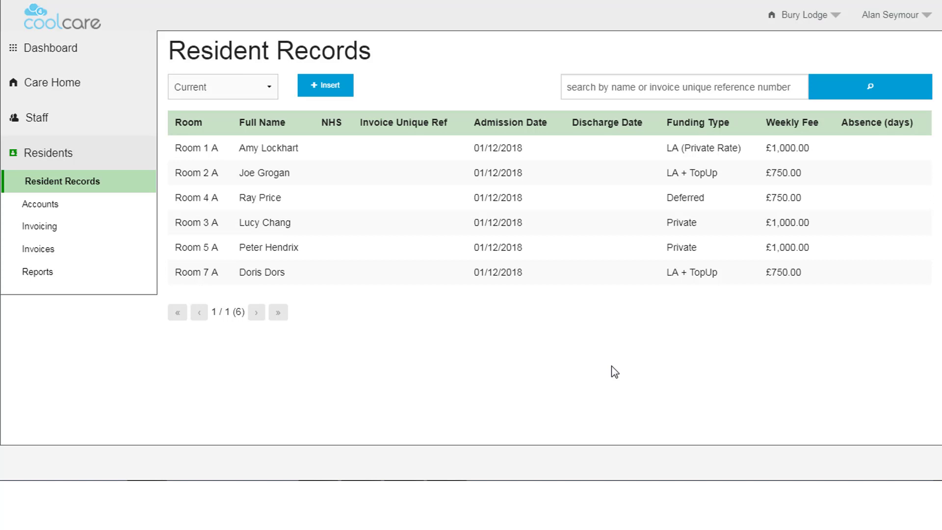
# Step: Generate the pre-process report for Bury Lodge and batch process all its invoices with process date 06/12/2018
pyautogui.click(48, 228)
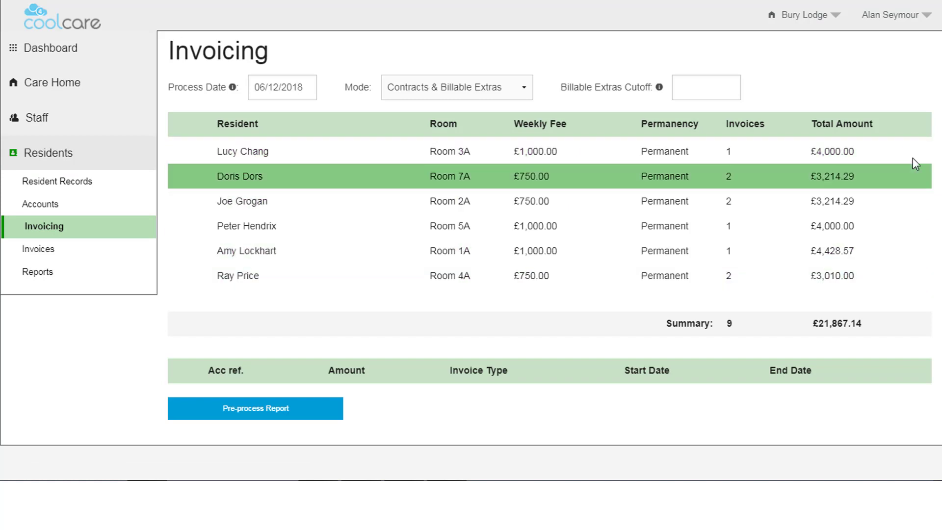
pyautogui.click(229, 411)
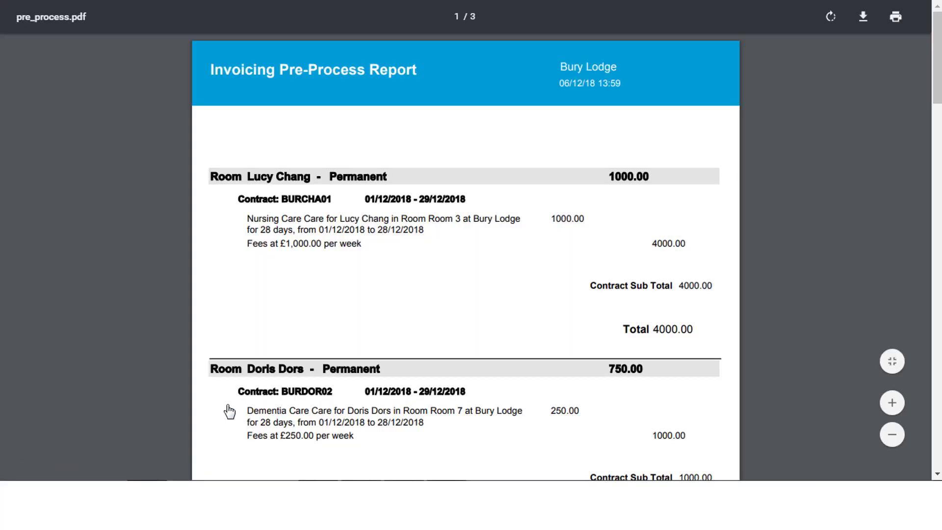
pyautogui.scroll(-1, 426, 80)
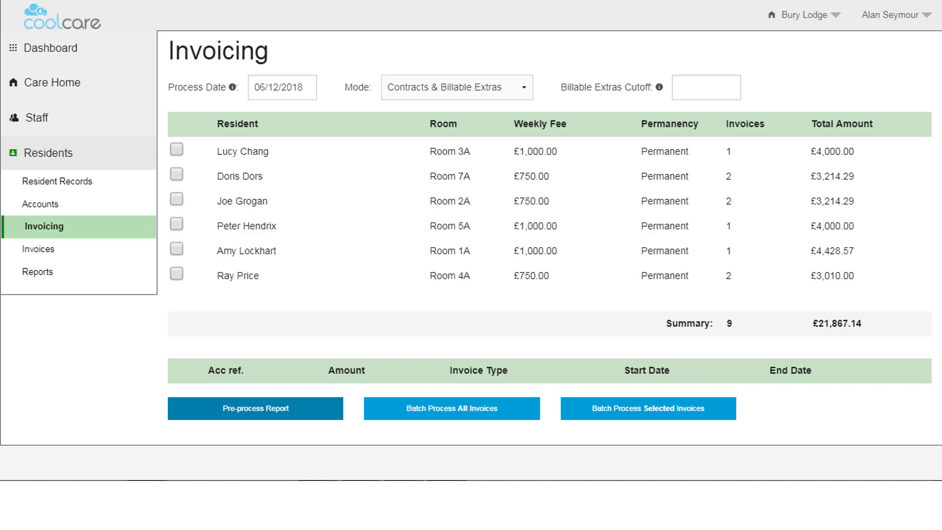
pyautogui.click(435, 418)
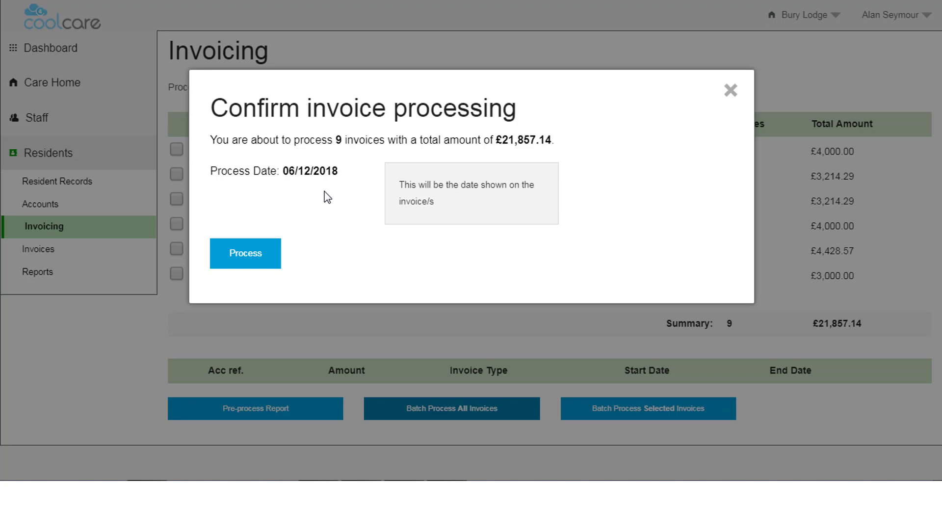
pyautogui.click(247, 262)
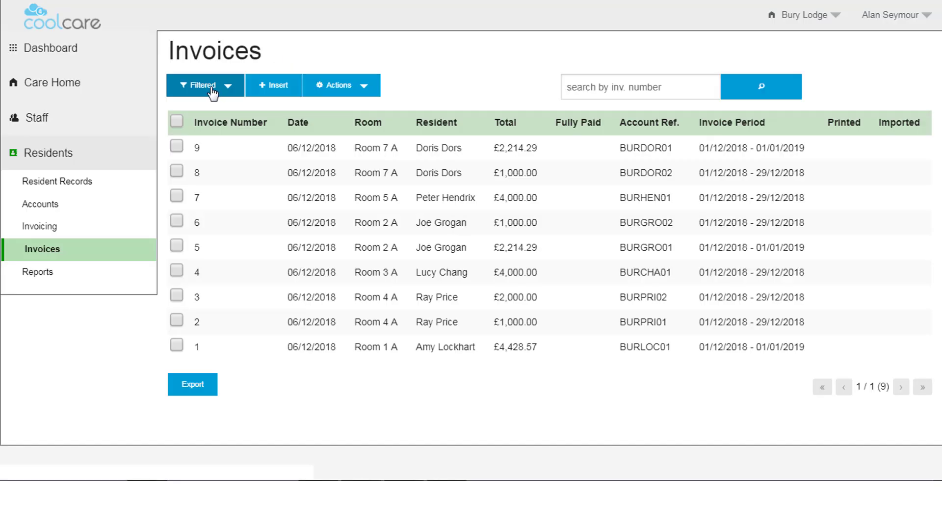
# Step: Filter the Bury Lodge invoices to those waiting to be imported
pyautogui.click(211, 89)
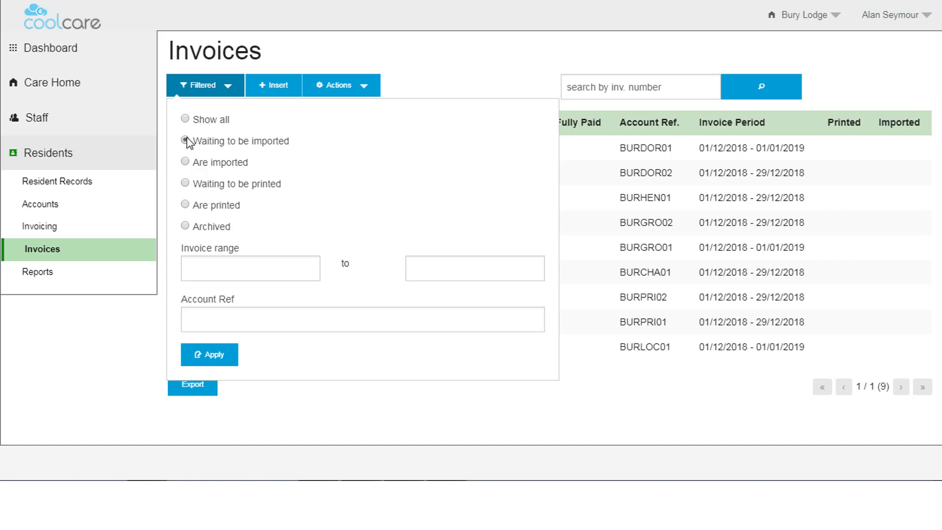
pyautogui.click(222, 357)
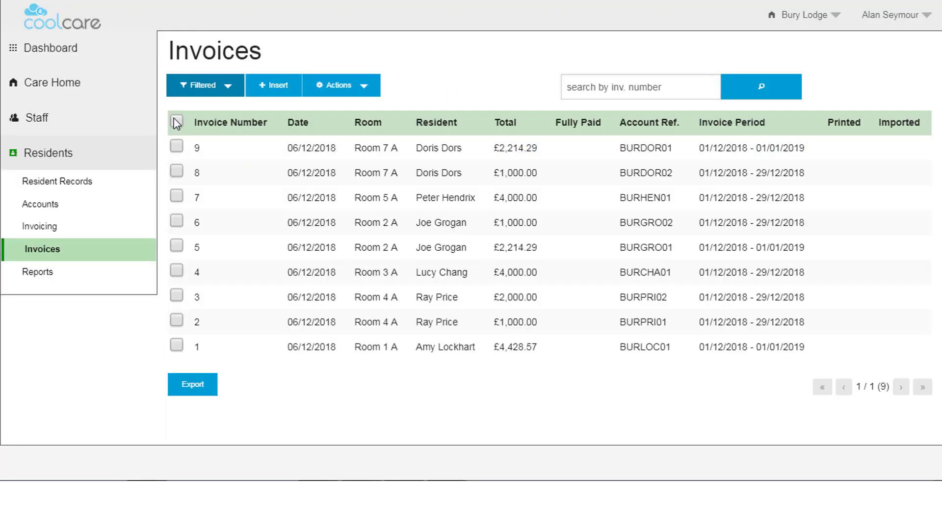
# Step: Print all the filtered invoices and mark them as printed
pyautogui.click(176, 121)
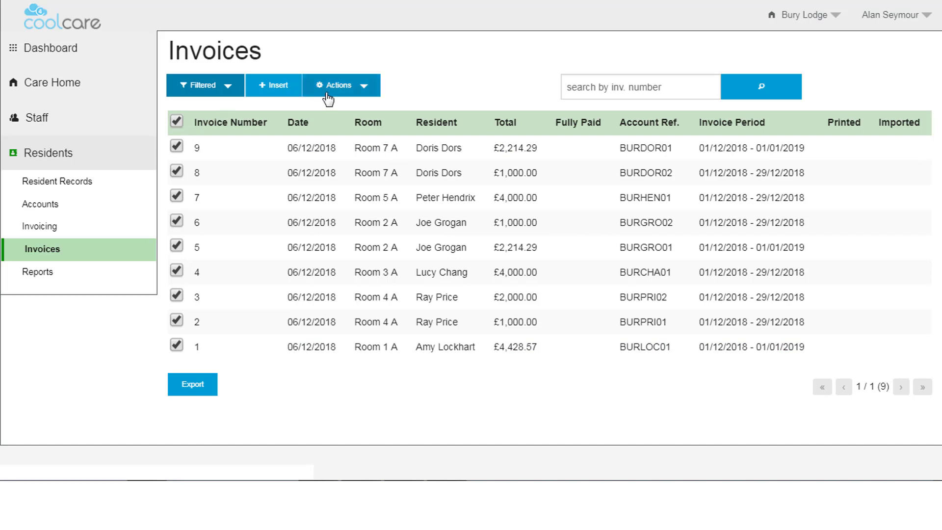
pyautogui.click(375, 86)
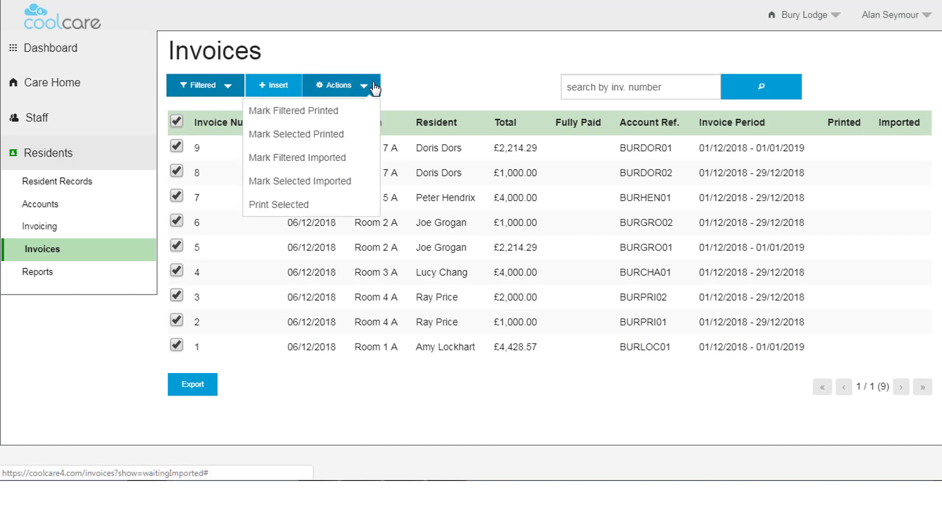
pyautogui.click(261, 214)
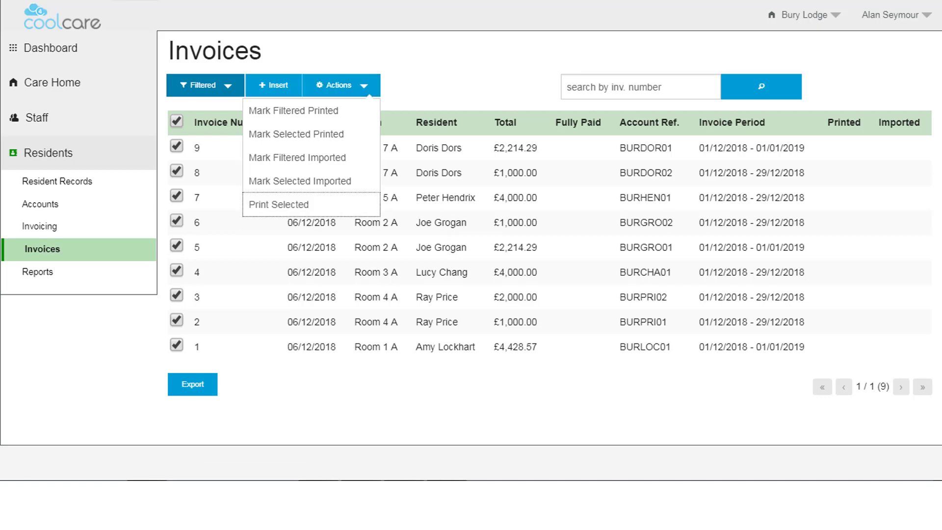
pyautogui.click(278, 134)
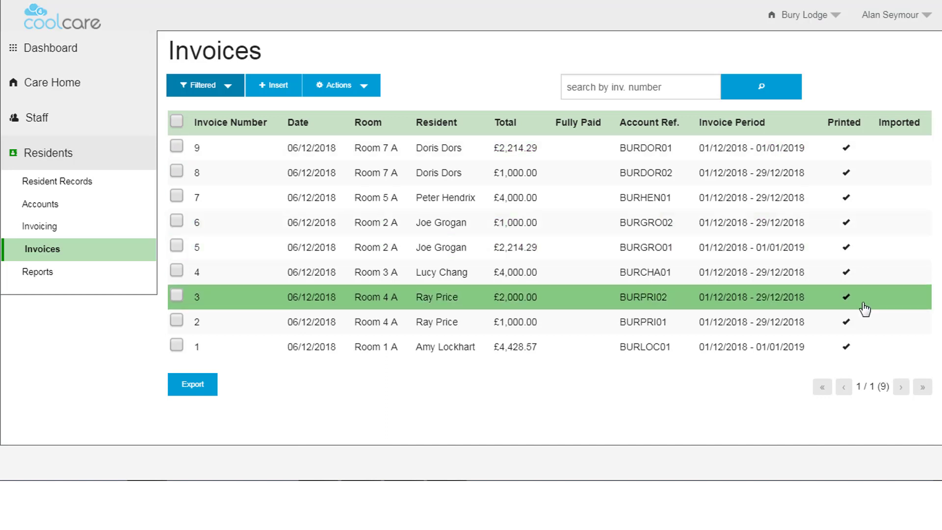
# Step: Export the accounts file and the transactions file for all listed invoices, and open the downloaded CSV files
pyautogui.click(176, 121)
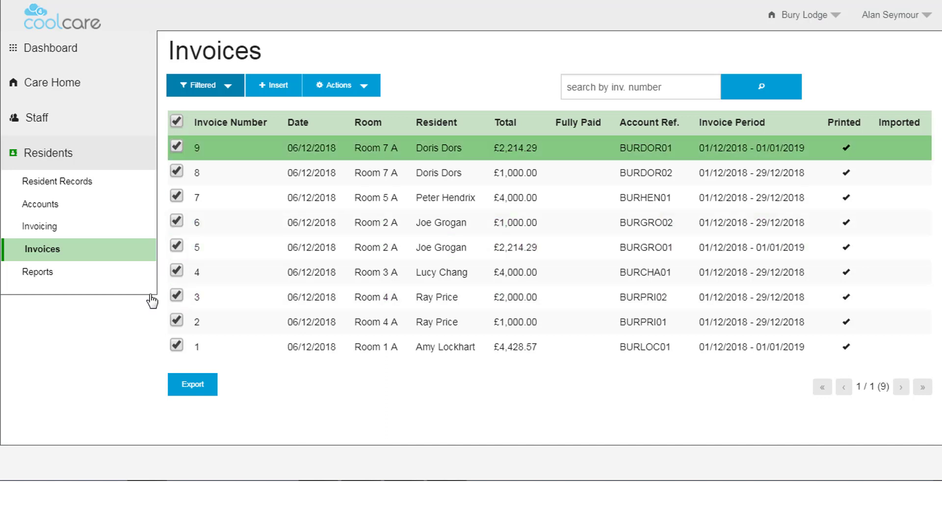
pyautogui.click(185, 389)
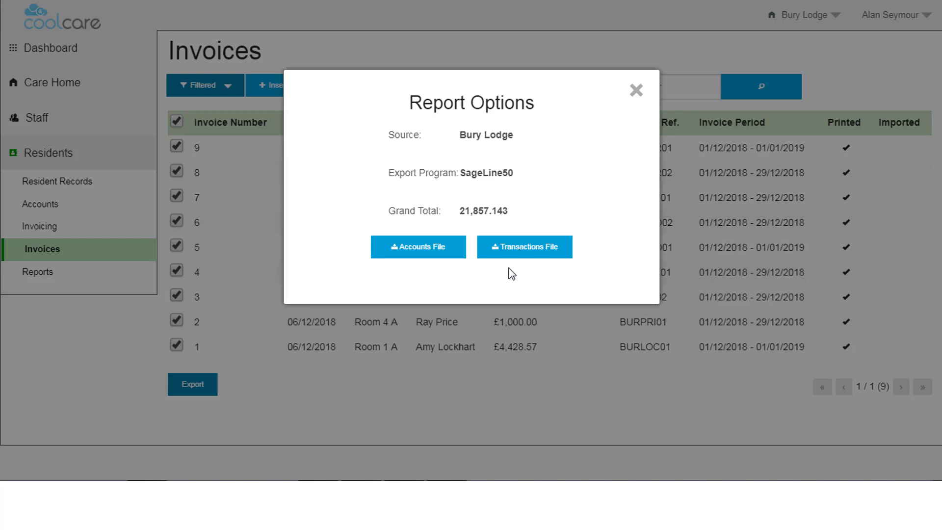
pyautogui.click(406, 255)
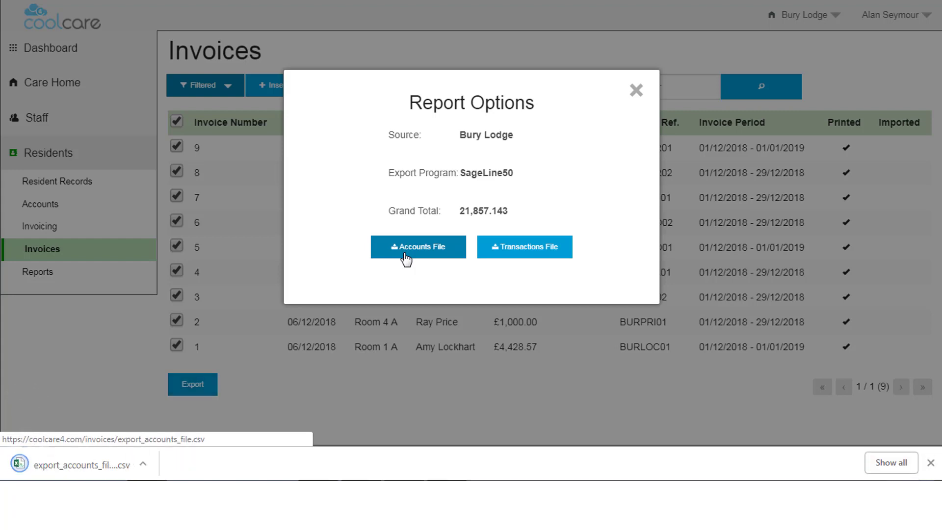
pyautogui.click(49, 466)
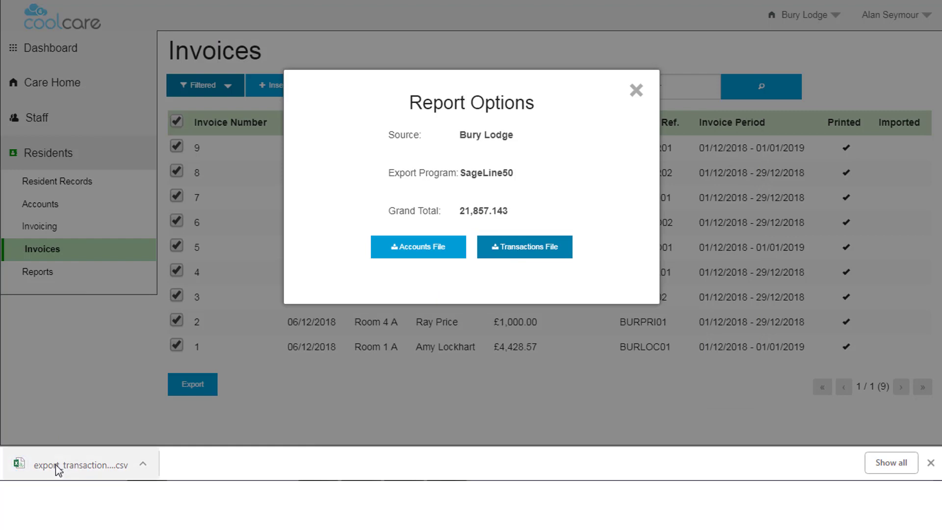
pyautogui.click(55, 464)
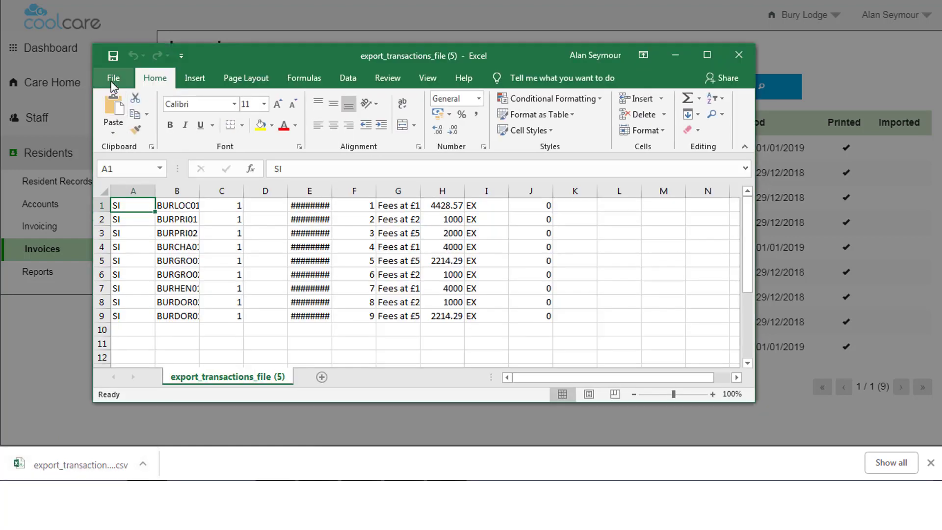
# Step: Show the Save As locations in Excel for the exported transactions file
pyautogui.click(114, 83)
pyautogui.click(128, 221)
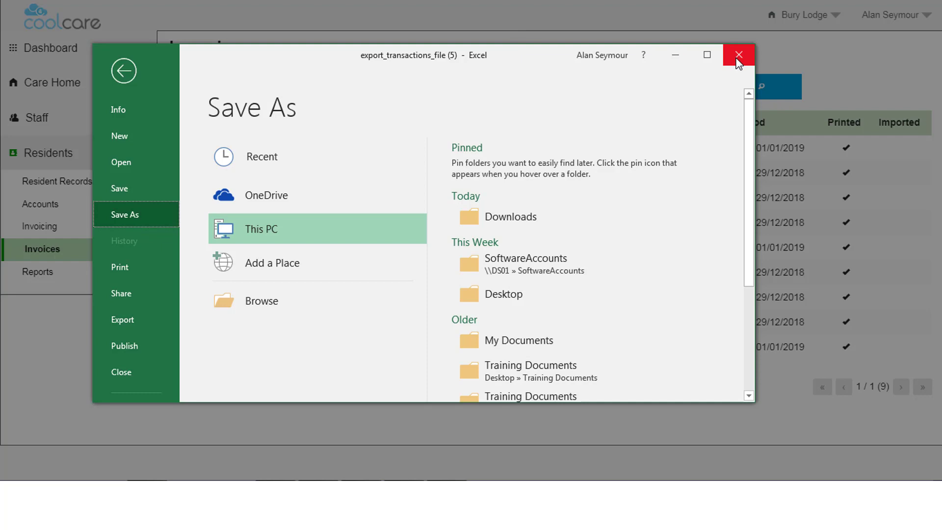
# Step: Close the exported transactions file in Excel and mark all the selected invoices as imported
pyautogui.click(737, 59)
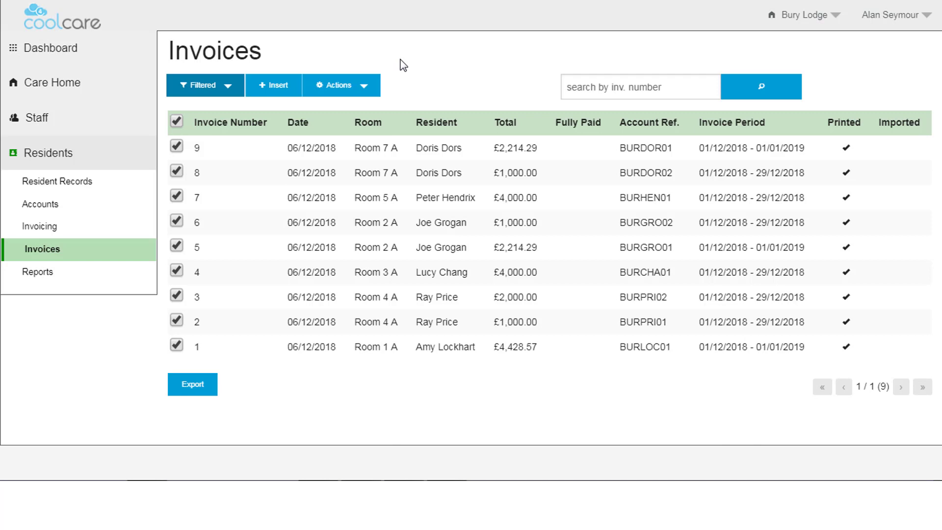
pyautogui.click(369, 91)
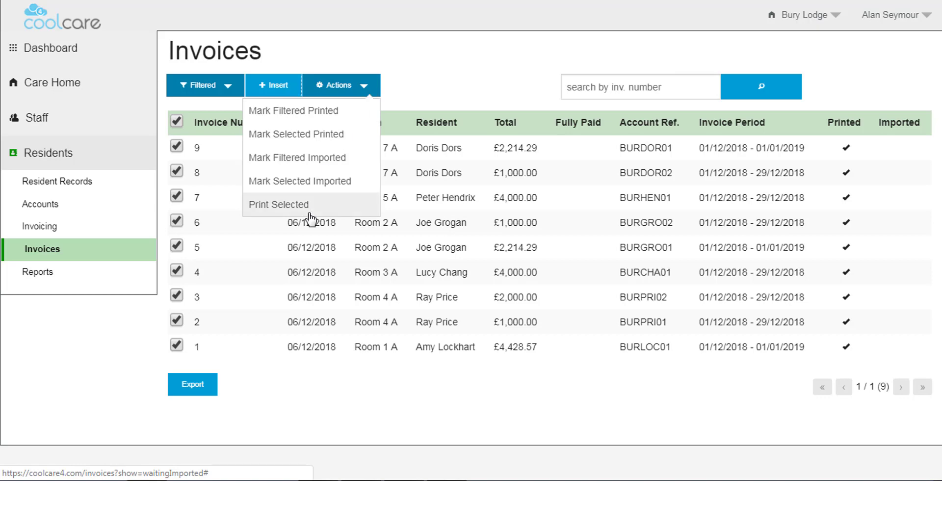
pyautogui.click(320, 182)
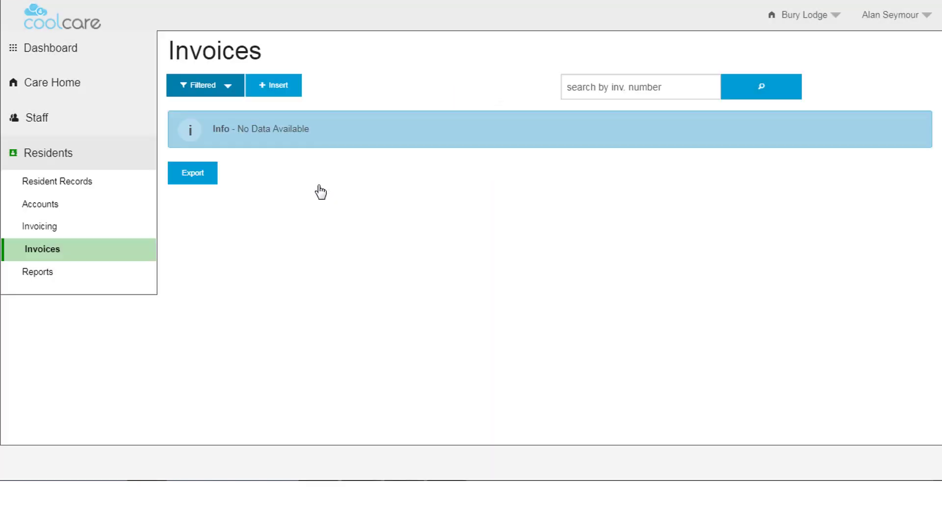
# Step: Change the invoice filter to show all invoices
pyautogui.click(231, 91)
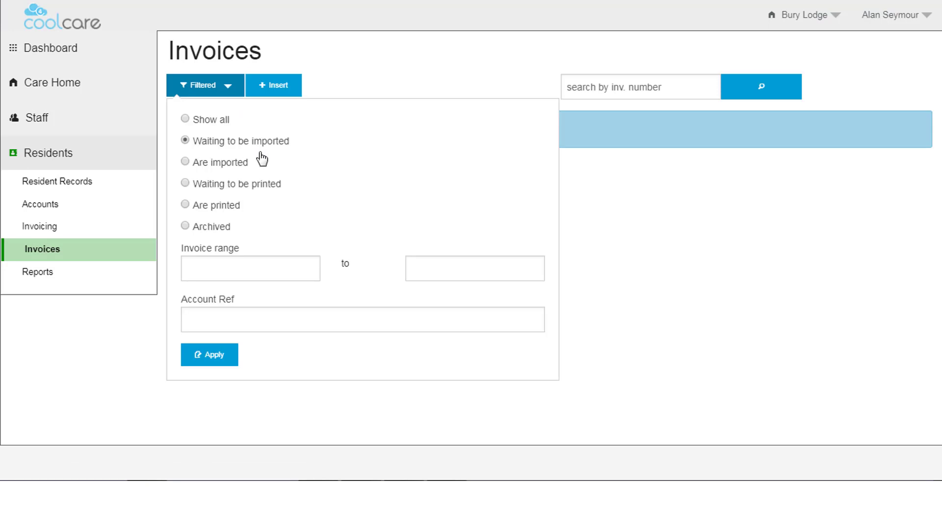
pyautogui.click(185, 120)
pyautogui.click(211, 360)
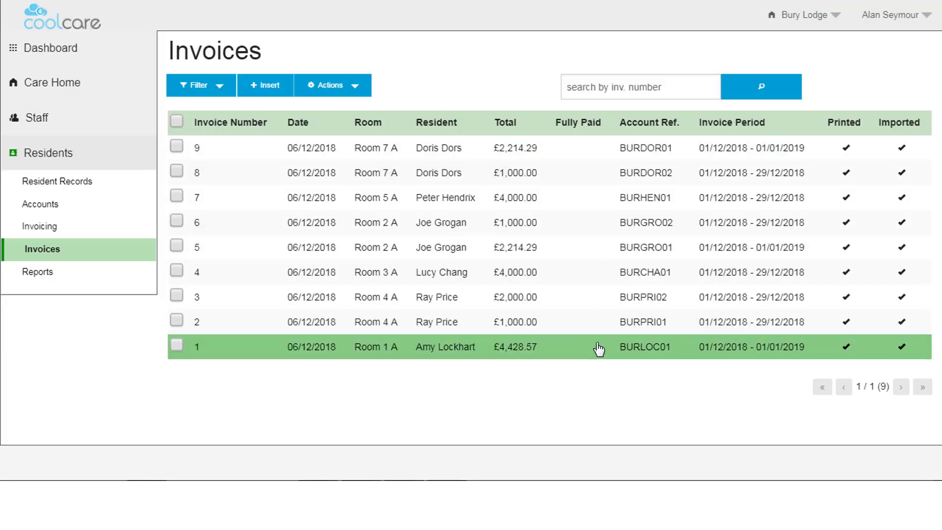
# Step: Examine the invoice filter options for status, invoice range and account reference
pyautogui.click(220, 88)
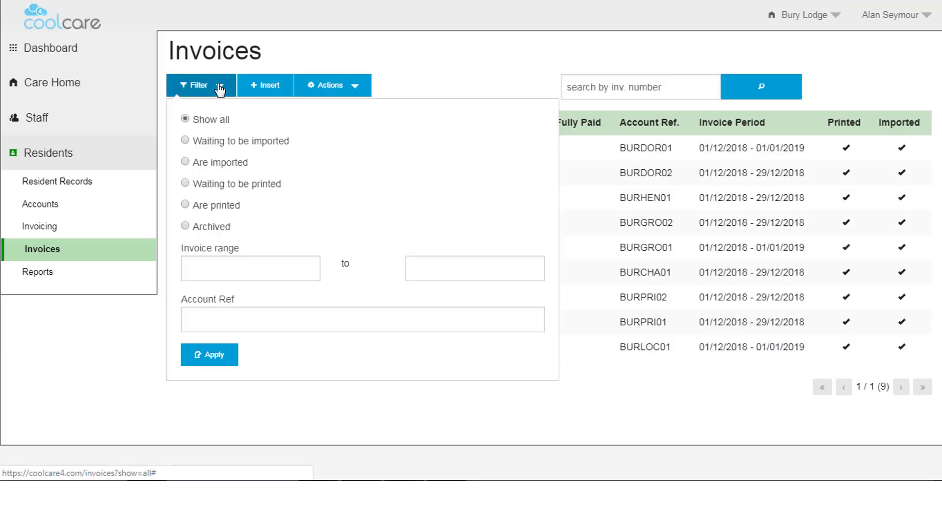
pyautogui.click(185, 141)
pyautogui.click(213, 358)
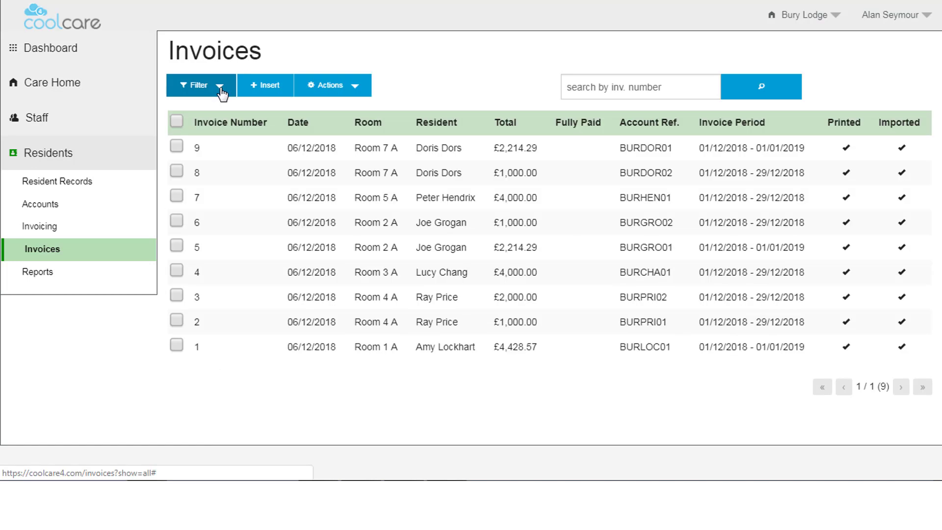
pyautogui.click(221, 93)
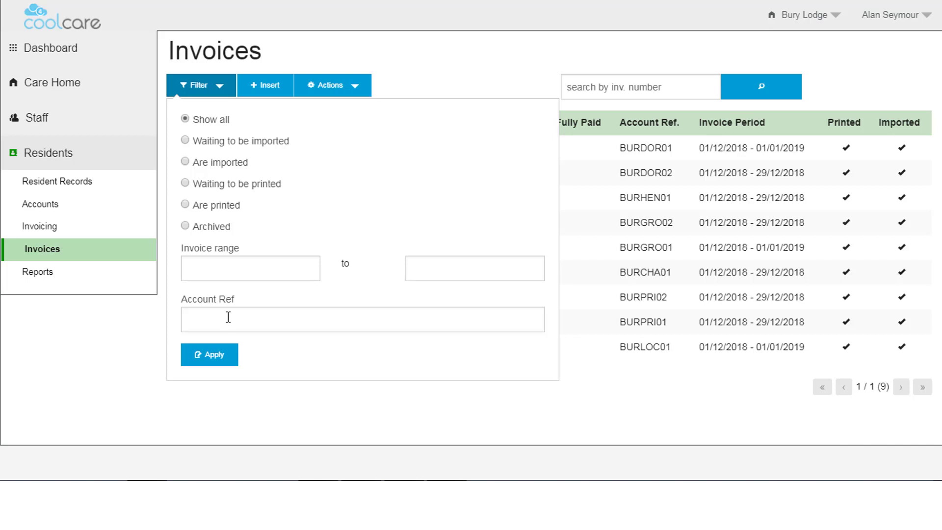
pyautogui.click(584, 85)
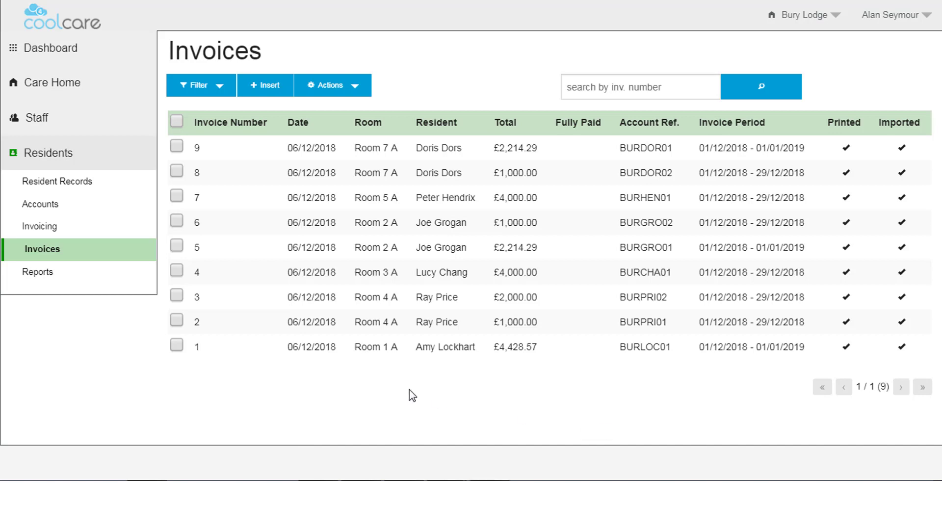
# Step: Insert a new invoice for the last resident in the list and assign that resident's second account
pyautogui.click(269, 98)
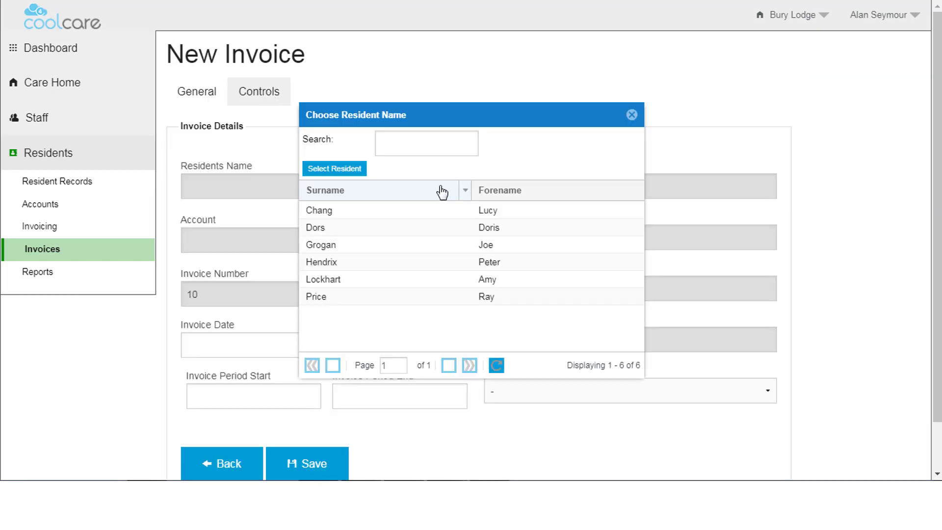
pyautogui.doubleClick(499, 297)
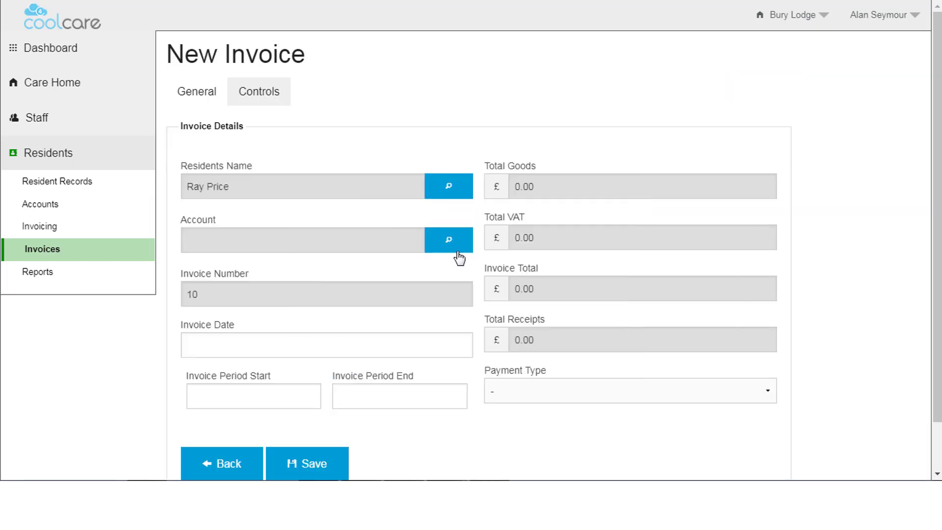
pyautogui.click(454, 252)
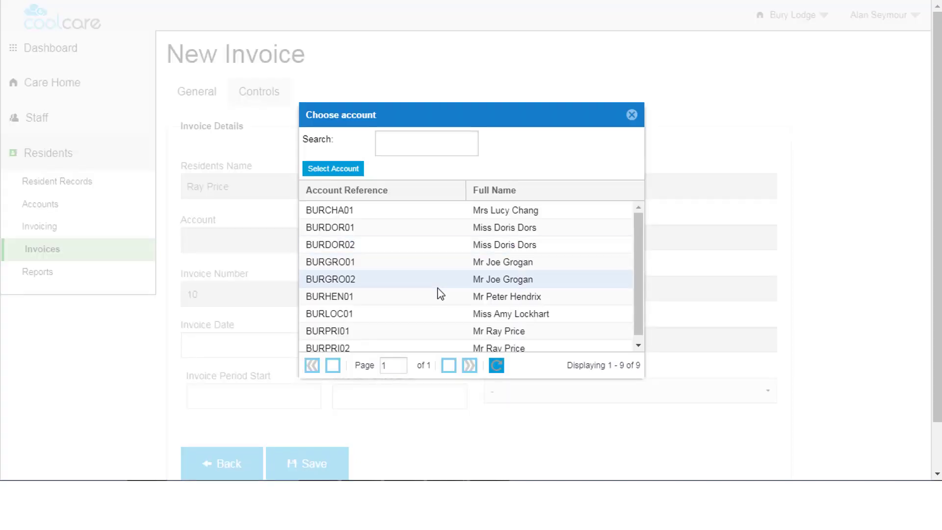
pyautogui.click(337, 349)
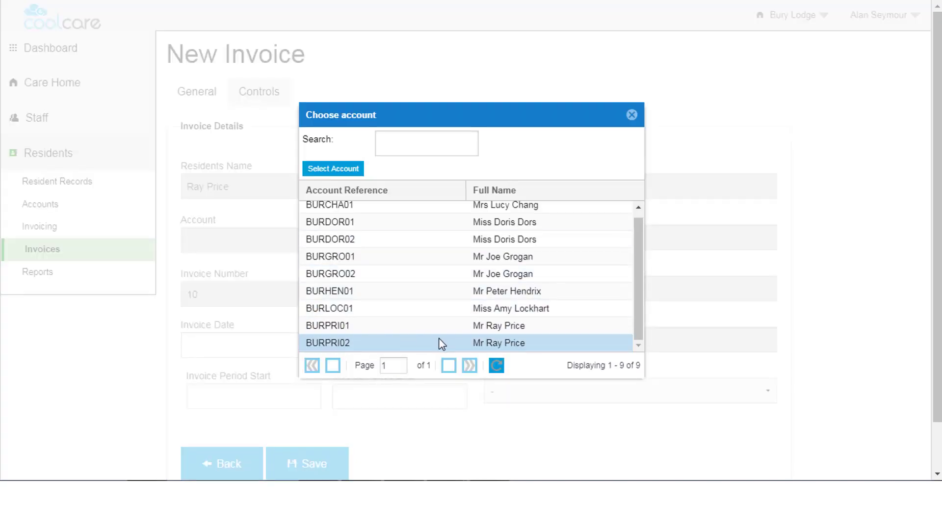
pyautogui.click(343, 169)
# Step: Date the invoice 06/12/2018 for the period 01/12/2018 to 31/12/2018, set the payment type to Cheque, and save it
pyautogui.scroll(-1, 343, 182)
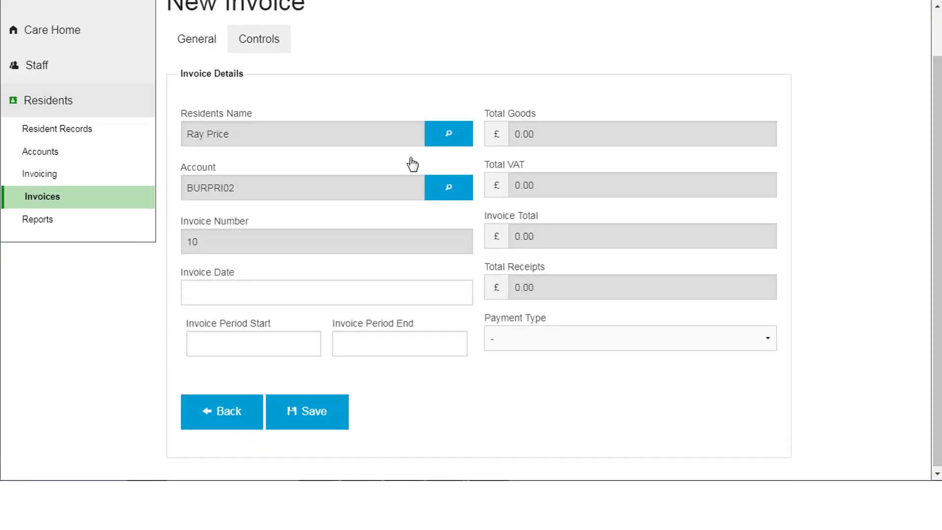
pyautogui.click(214, 290)
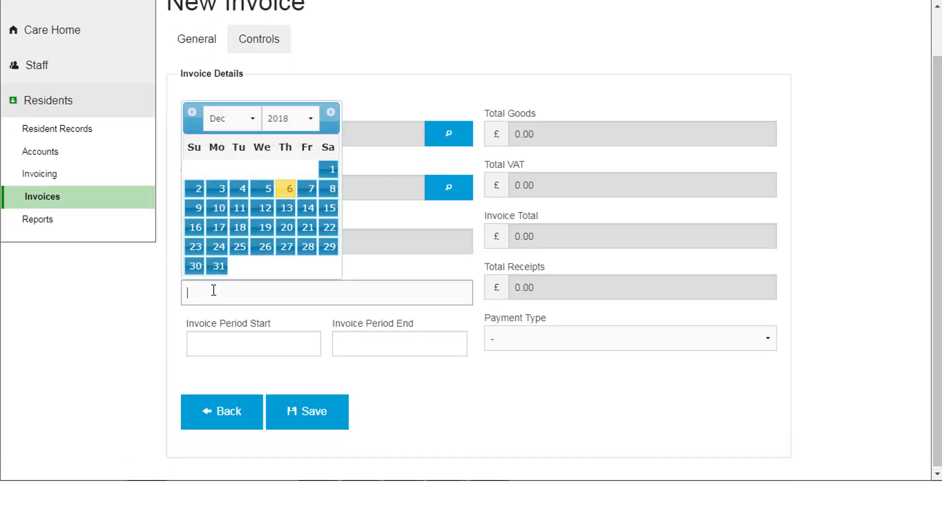
pyautogui.click(284, 195)
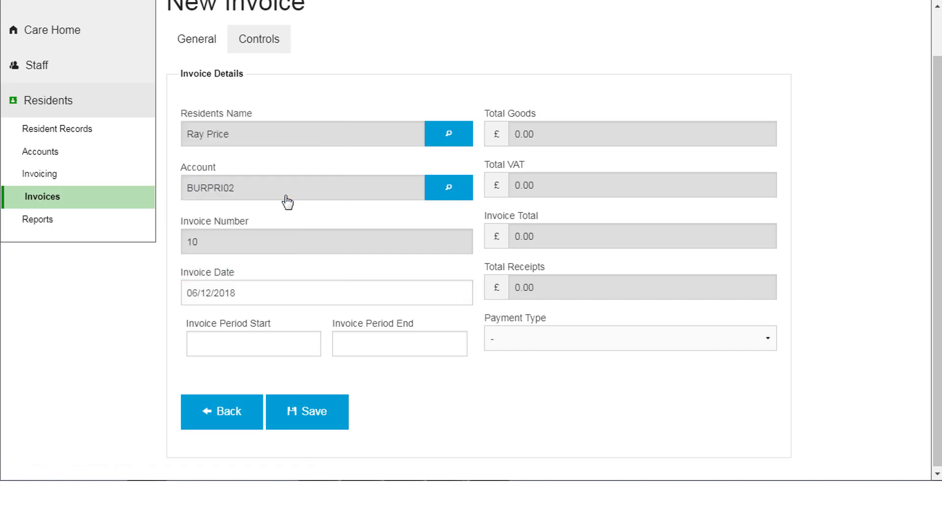
pyautogui.click(220, 344)
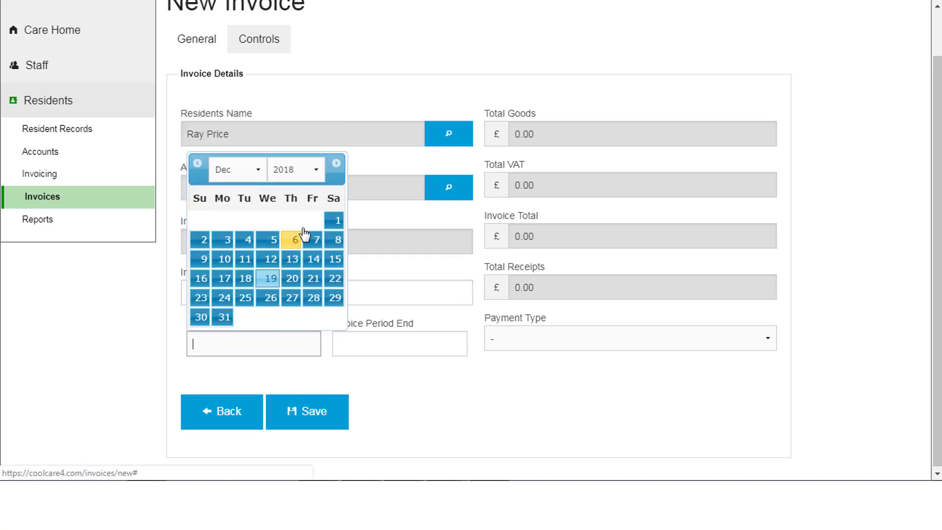
pyautogui.click(335, 221)
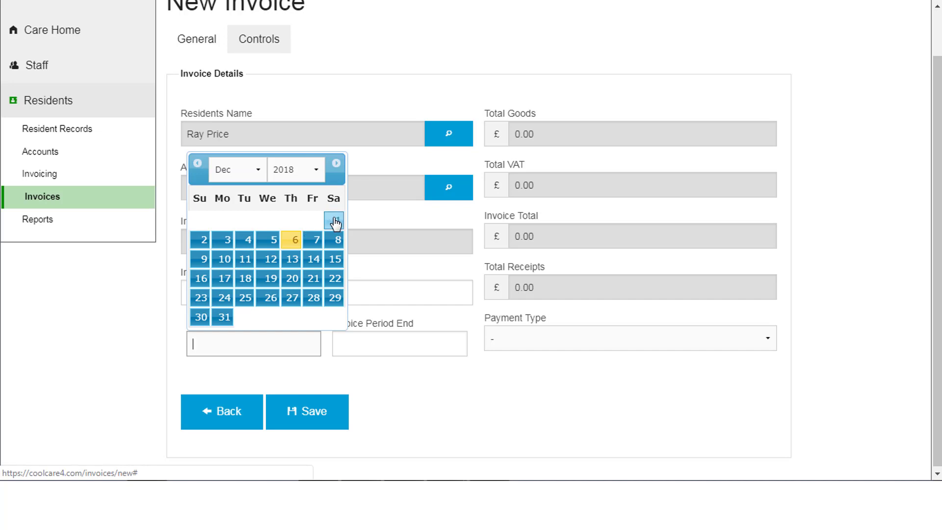
pyautogui.click(339, 342)
pyautogui.click(372, 320)
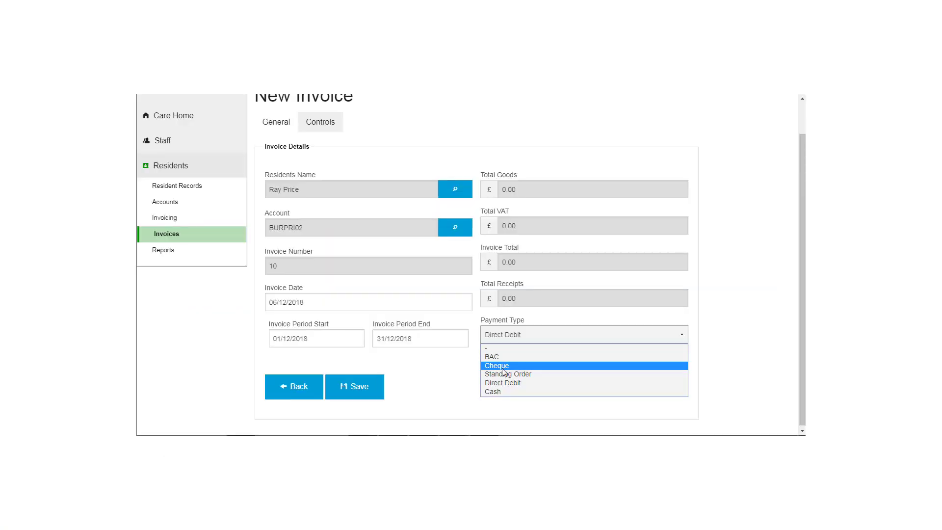
pyautogui.click(501, 366)
pyautogui.click(363, 392)
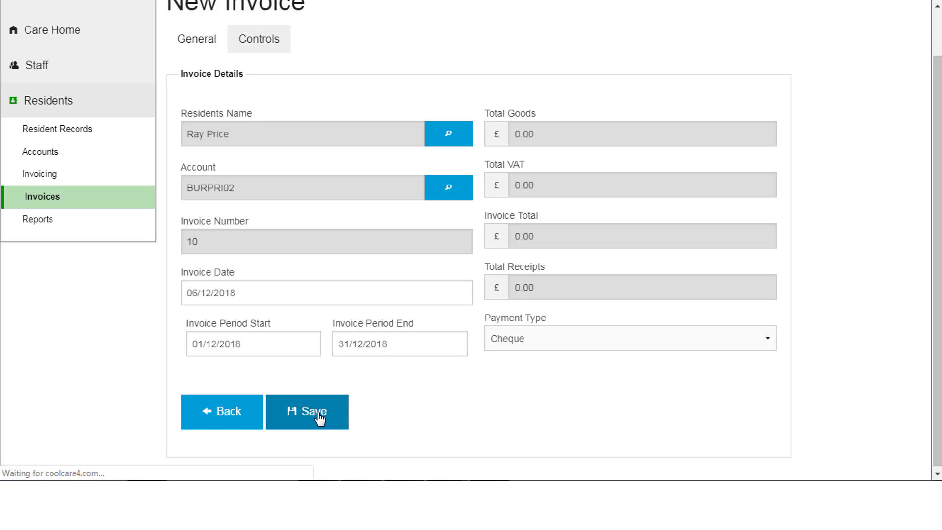
# Step: Add and save an invoice item "Early Invoice requested" with quantity 1, nominal code 0002 - Dementia Care, VAT code EX and unit price £750
pyautogui.scroll(1, 540, 246)
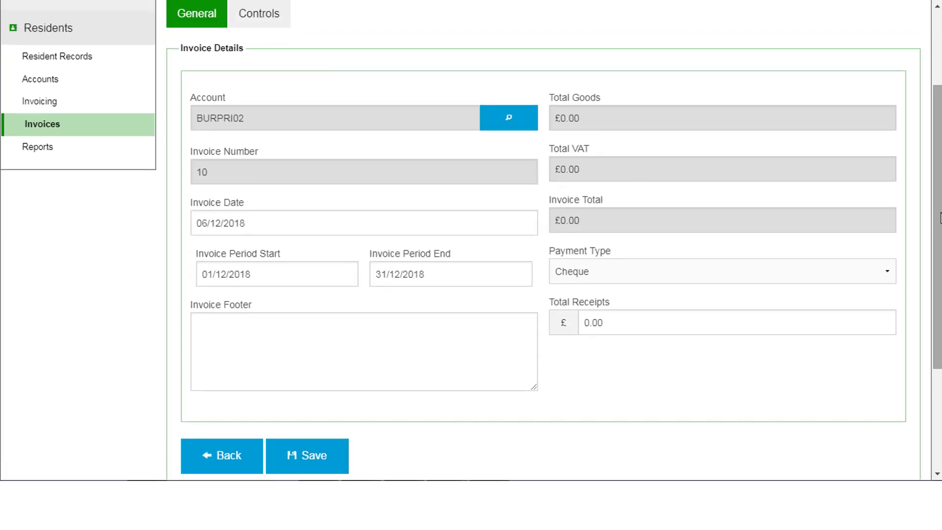
pyautogui.scroll(-3, 941, 218)
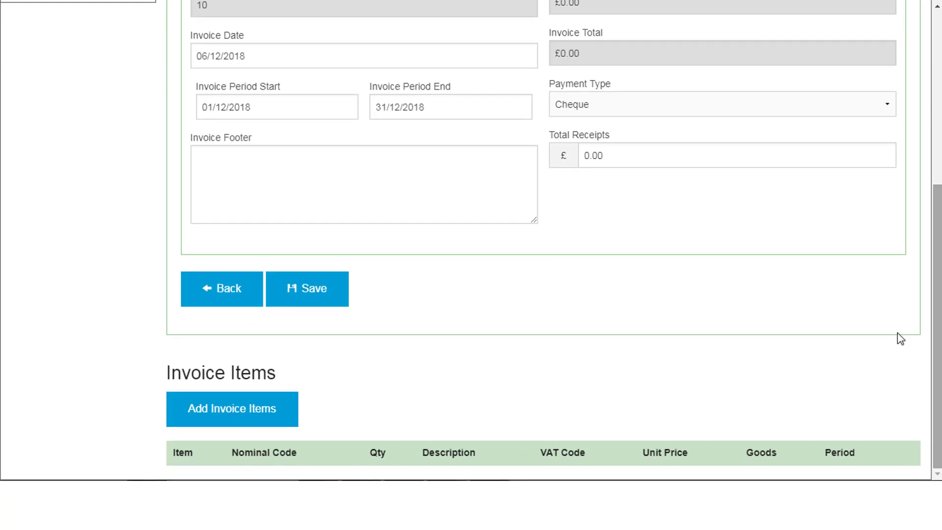
pyautogui.click(258, 414)
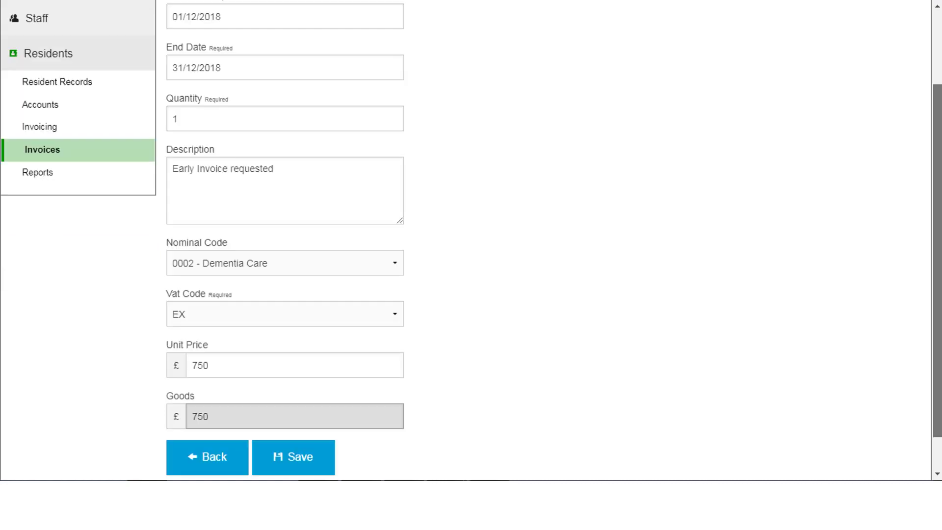
pyautogui.scroll(-1, 471, 238)
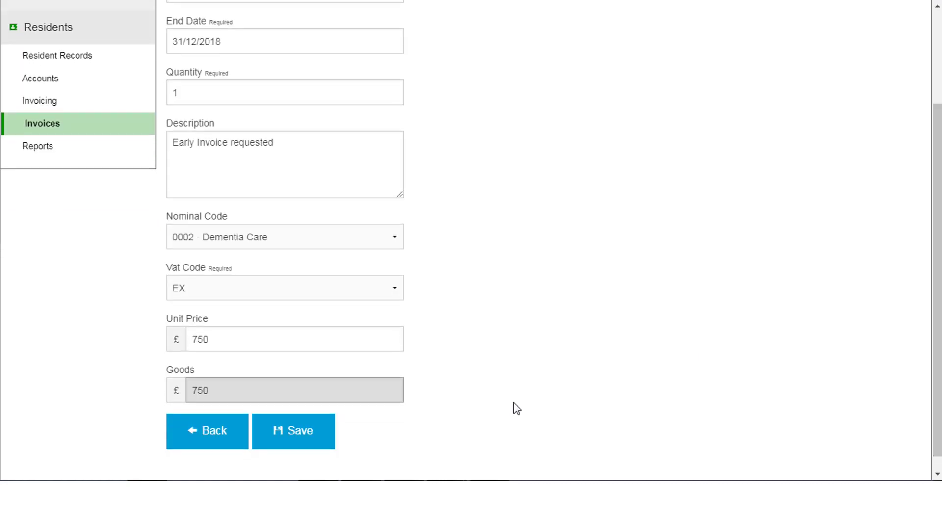
pyautogui.click(306, 441)
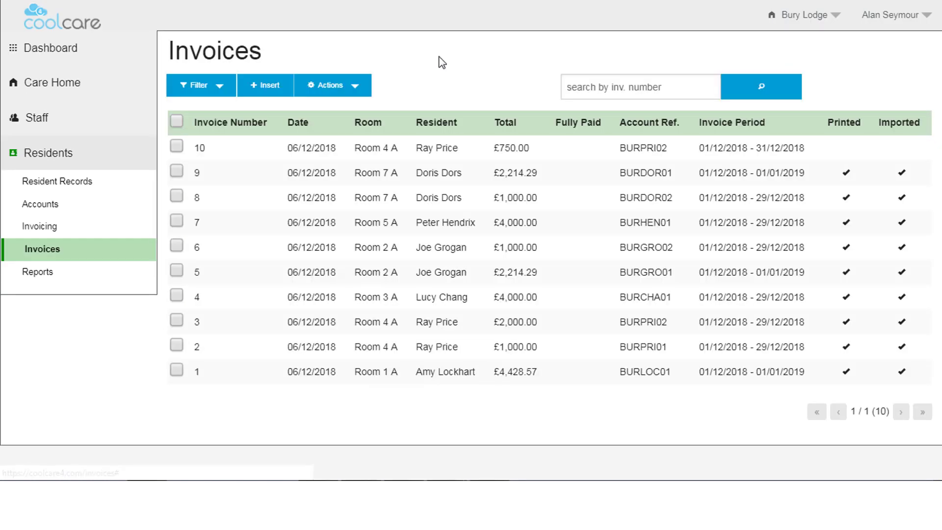
# Step: Filter the invoice list to those waiting to be imported
pyautogui.click(219, 86)
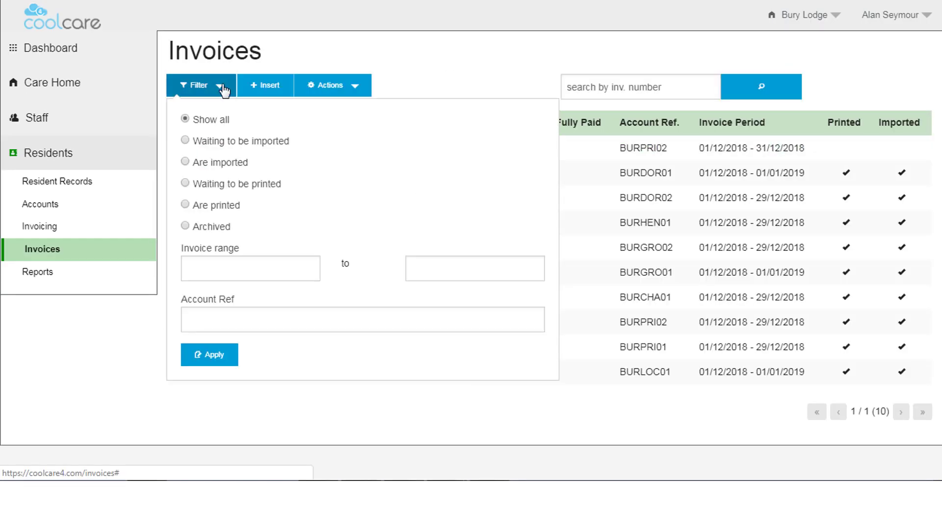
pyautogui.click(185, 141)
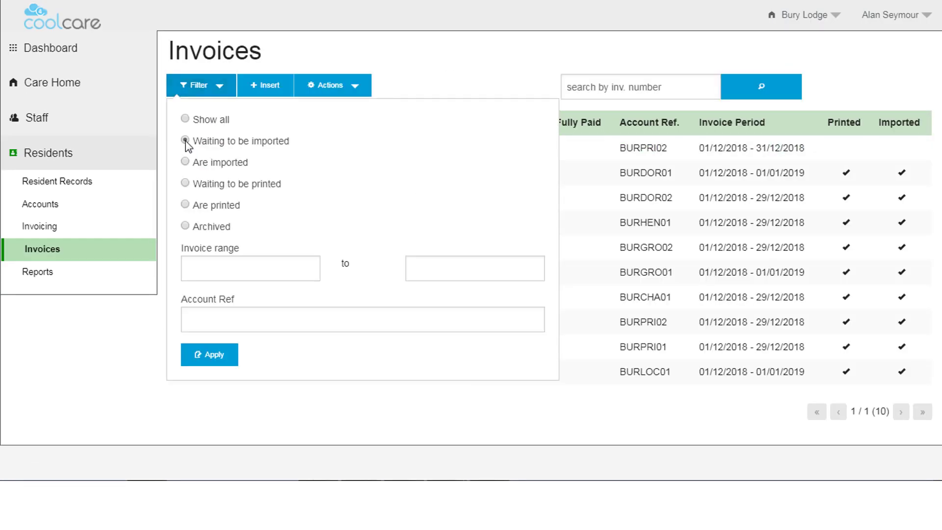
pyautogui.click(214, 363)
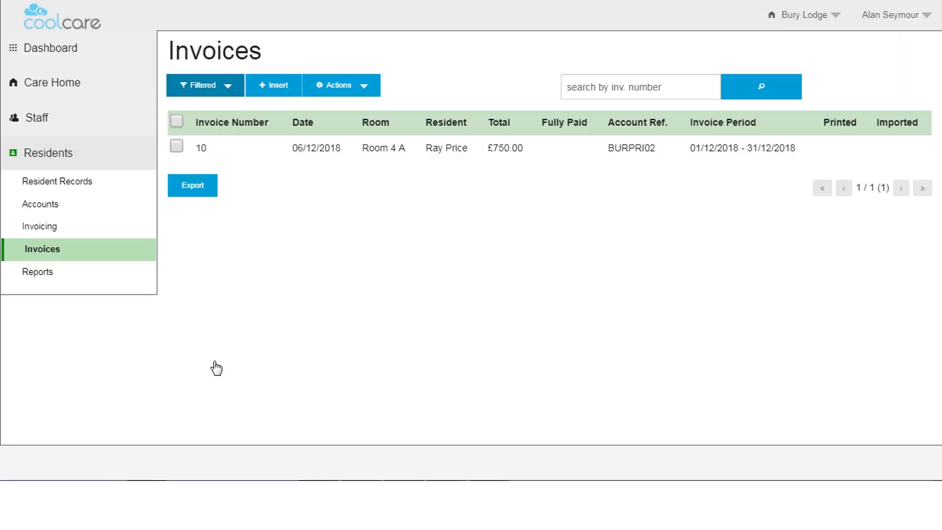
# Step: Select all the filtered invoices and open the list of available invoice actions
pyautogui.click(176, 121)
pyautogui.click(360, 87)
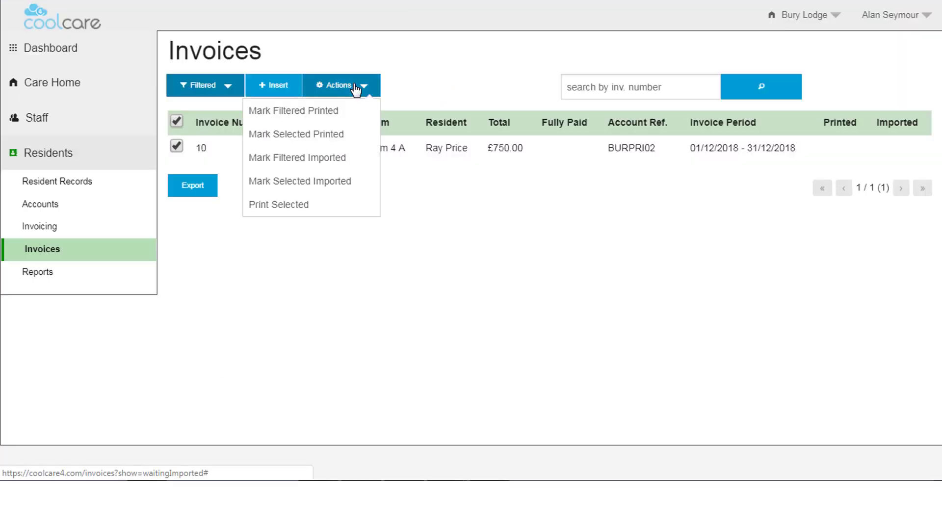